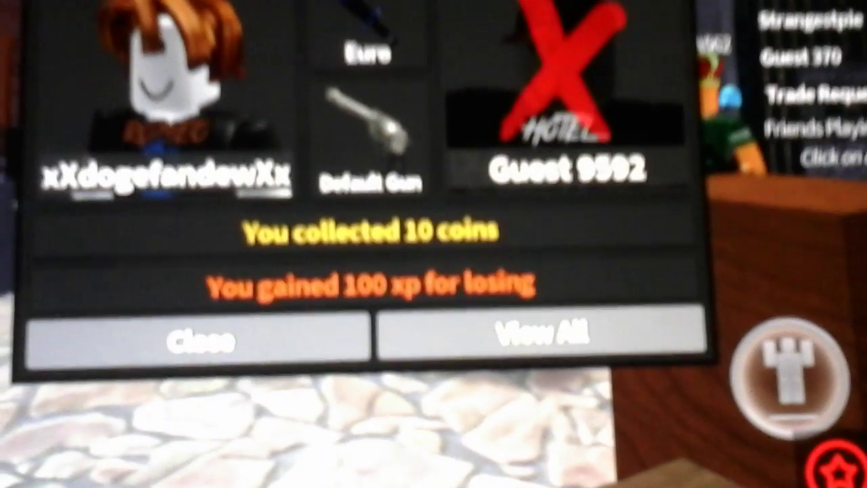
click(199, 332)
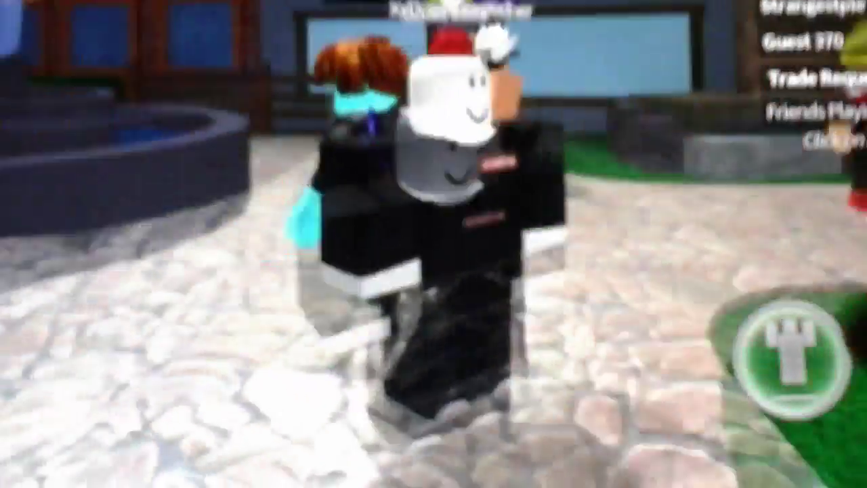
key(w)
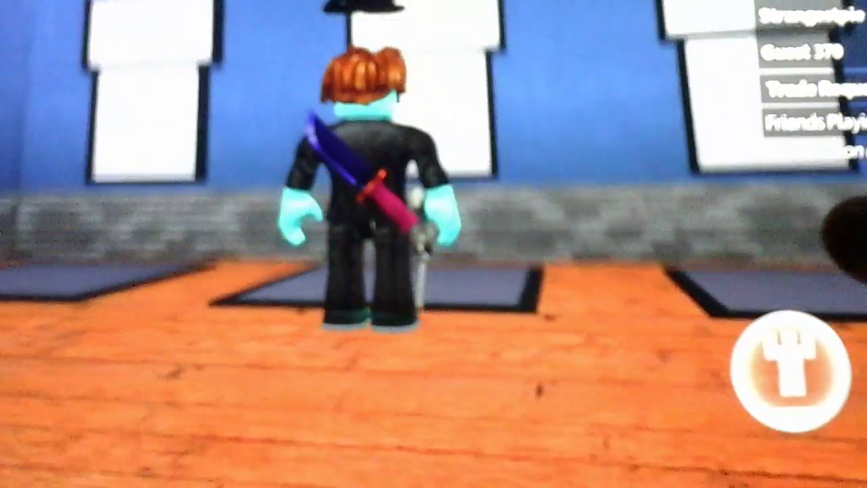
click(789, 370)
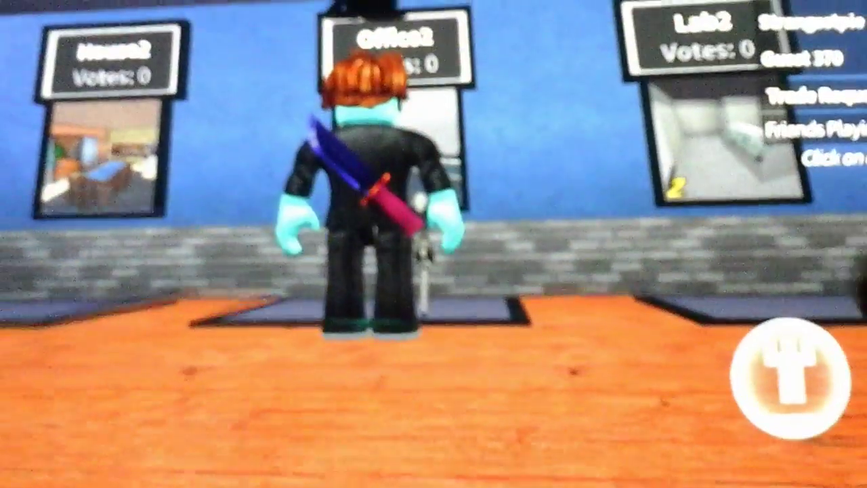